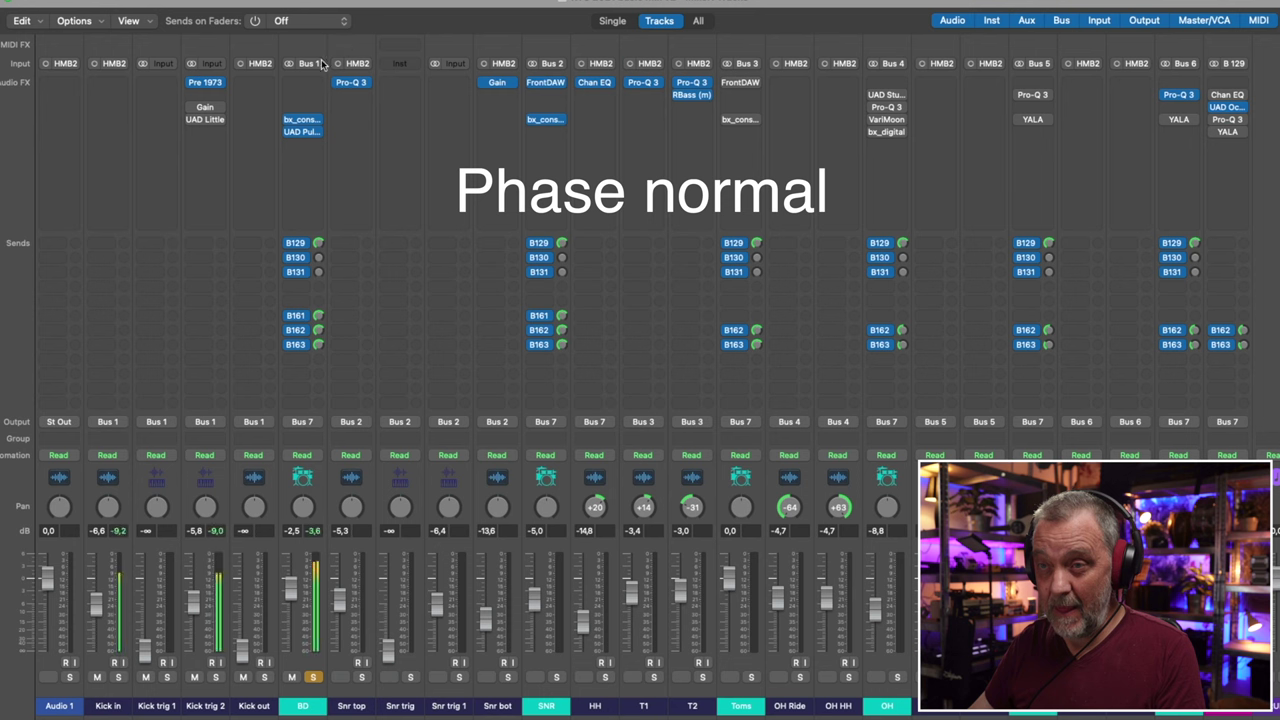
- Bring up the Mixer showing the kick, snare, tom and overhead drum channel strips
{"action": "mouse_move", "coordinate": [192, 108]}
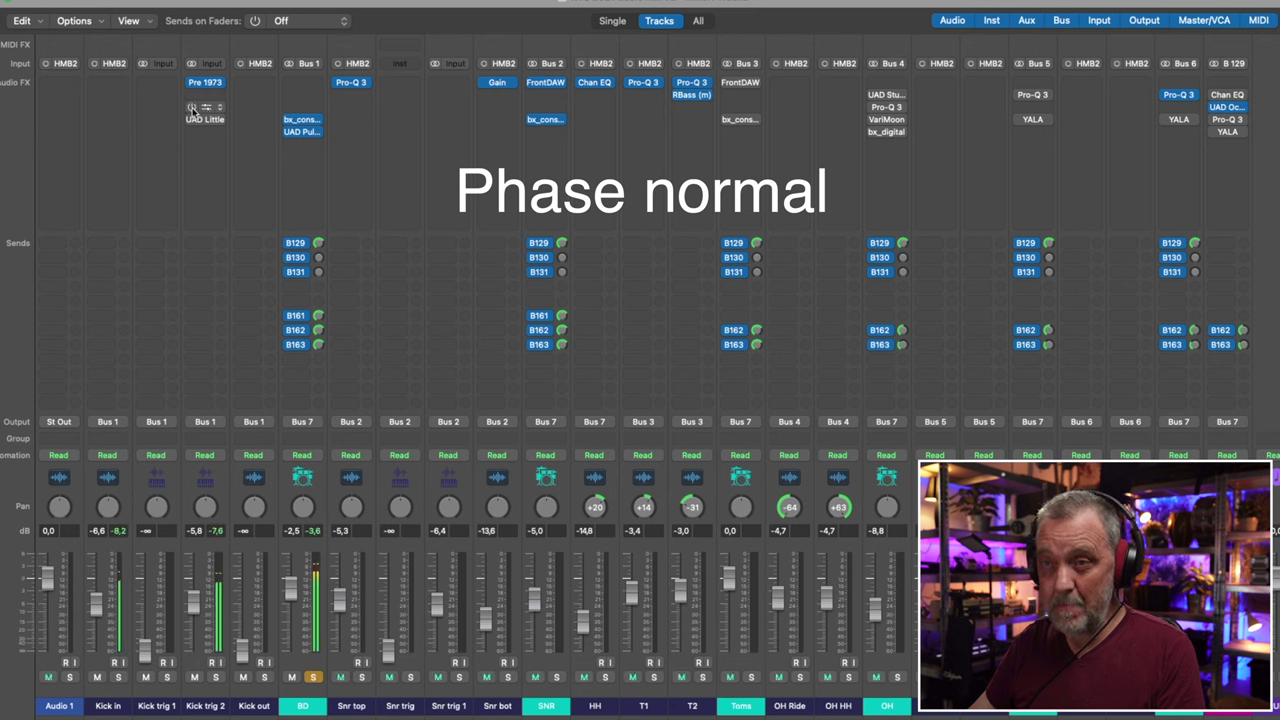
{"action": "left_click", "coordinate": [192, 108]}
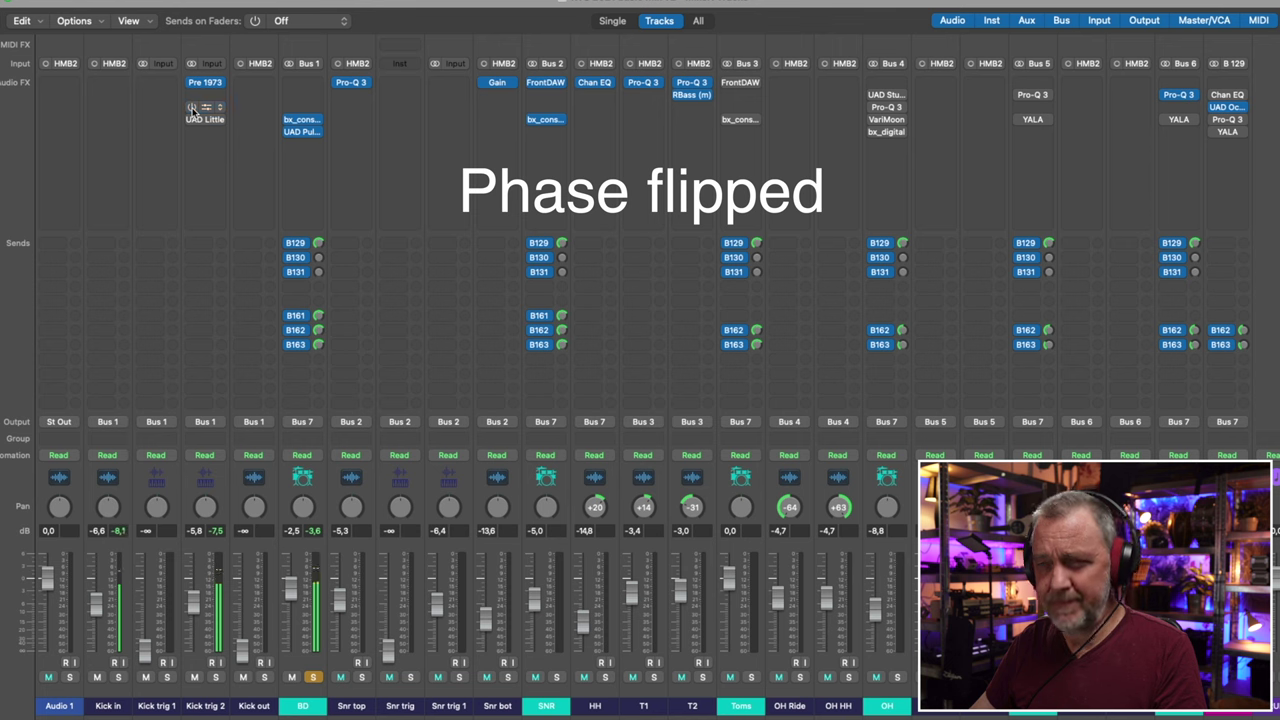
{"action": "left_click", "coordinate": [192, 107]}
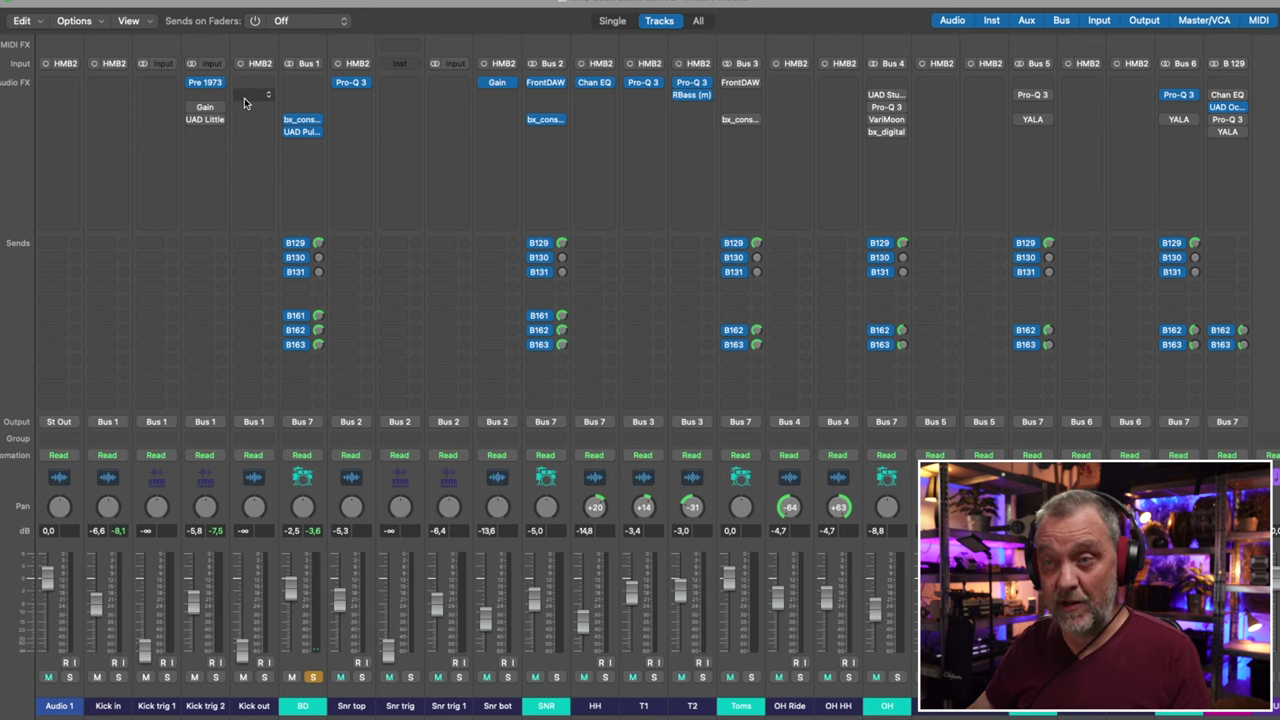
{"action": "left_click", "coordinate": [207, 110]}
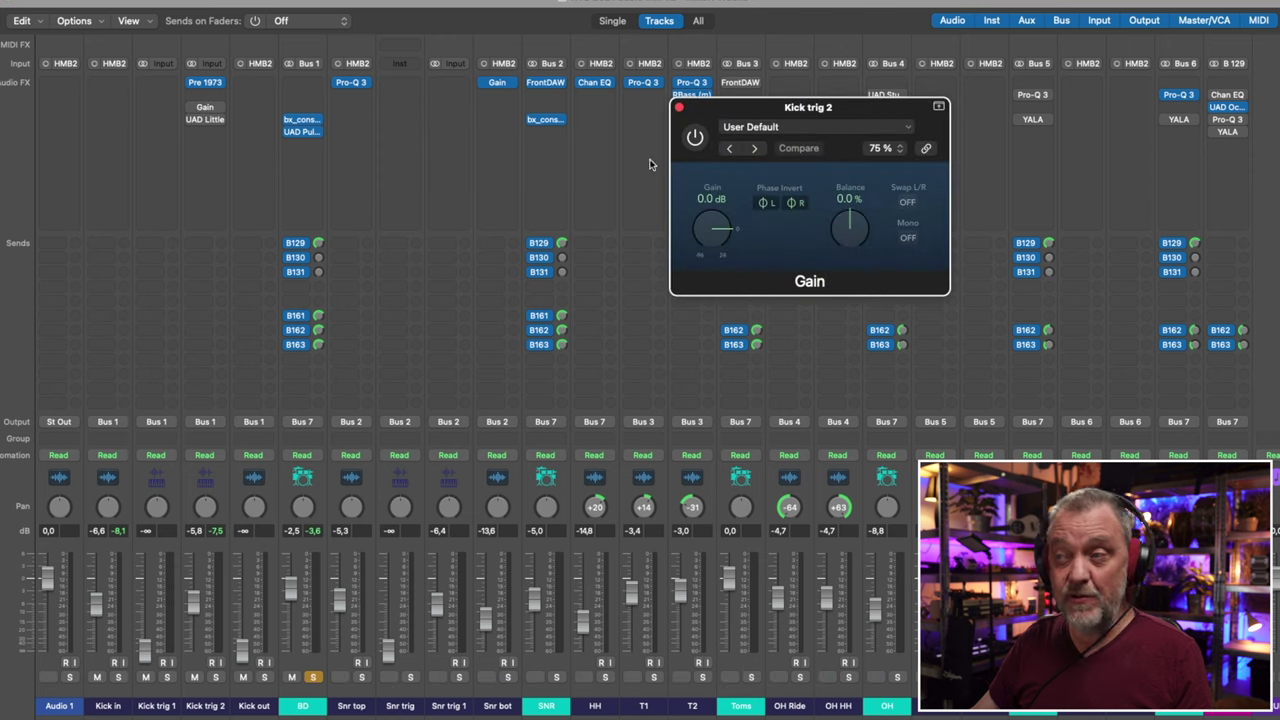
{"action": "left_click_drag", "start_coordinate": [806, 110], "coordinate": [697, 94]}
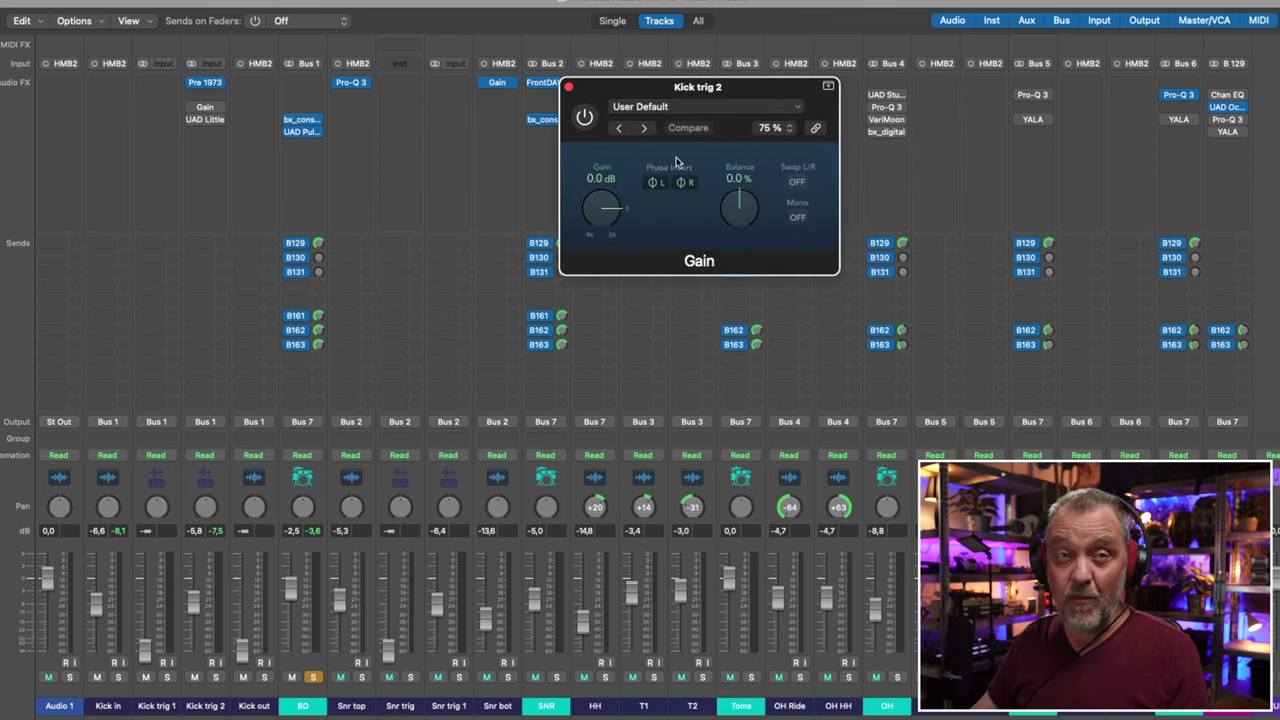
{"action": "left_click", "coordinate": [568, 88]}
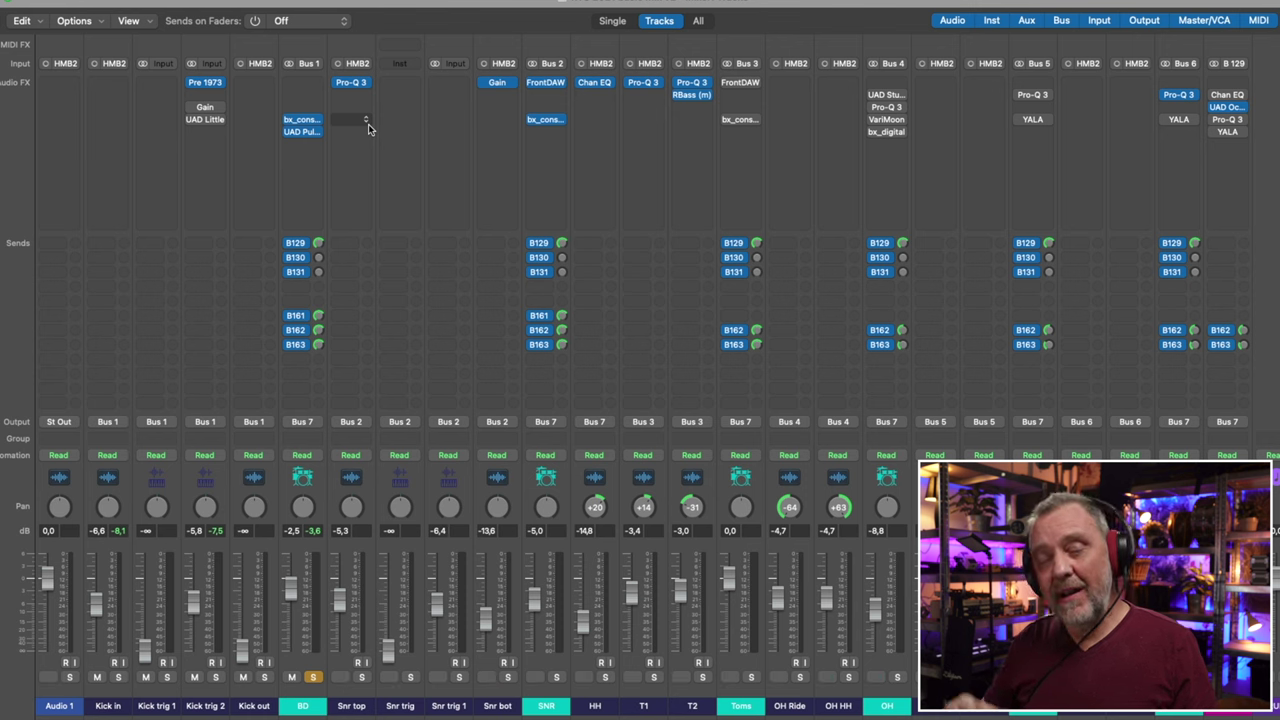
- Adjust the phase knob in Kick trig 2's Little Labs IBP so the trigger aligns with the kick
{"action": "left_click", "coordinate": [206, 119]}
{"action": "left_click_drag", "start_coordinate": [477, 177], "coordinate": [723, 84]}
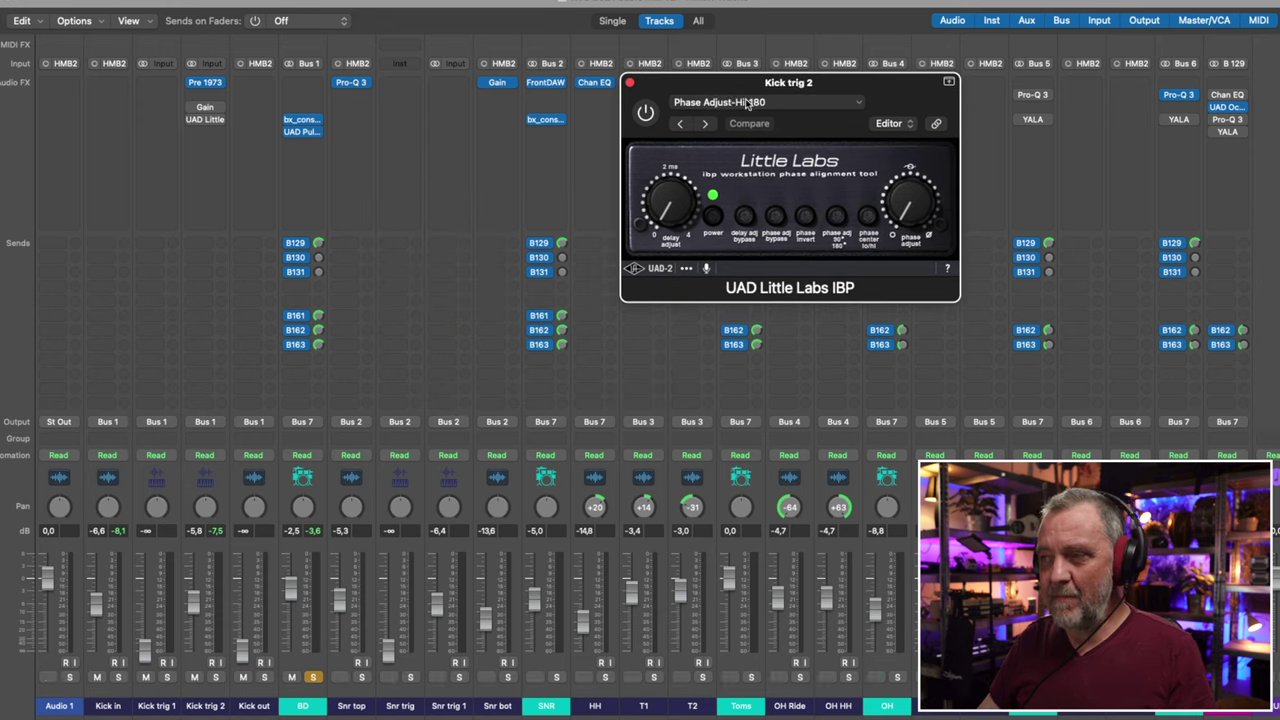
{"action": "left_click_drag", "start_coordinate": [907, 207], "coordinate": [911, 146]}
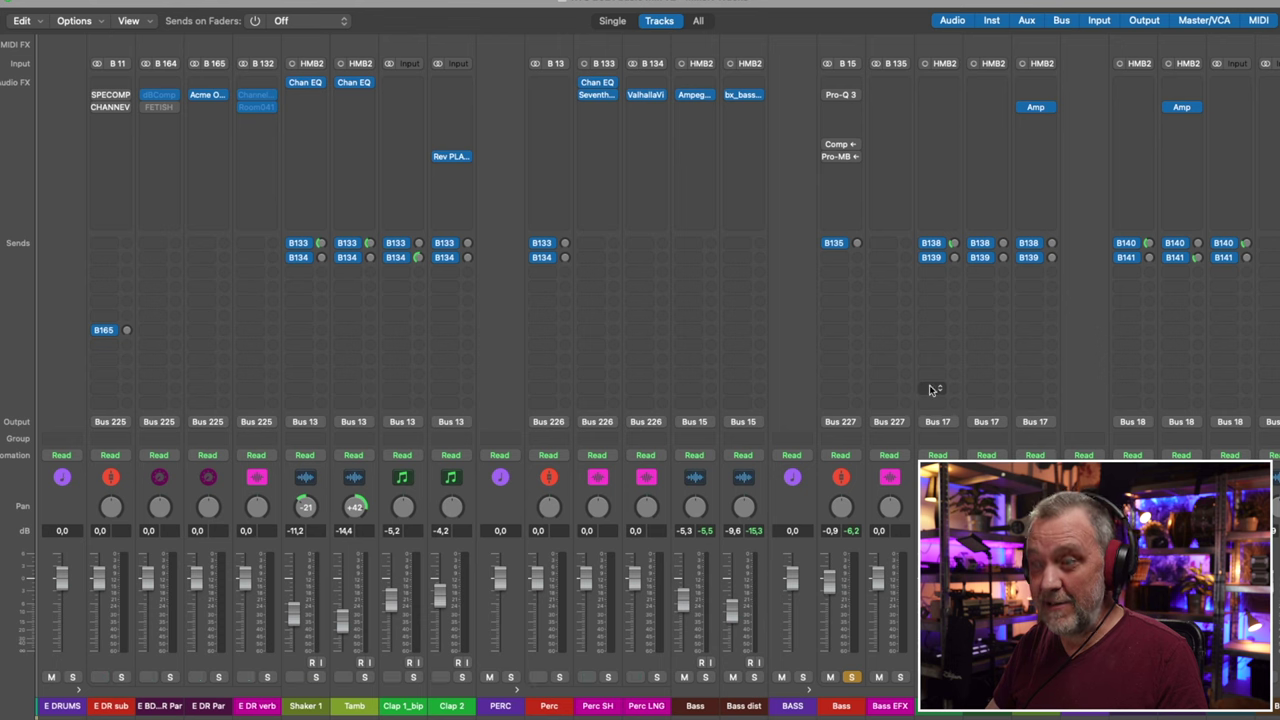
- Play the mix and bring up the FabFilter Pro-Q 3 on the Bass channel
{"action": "key", "text": "space"}
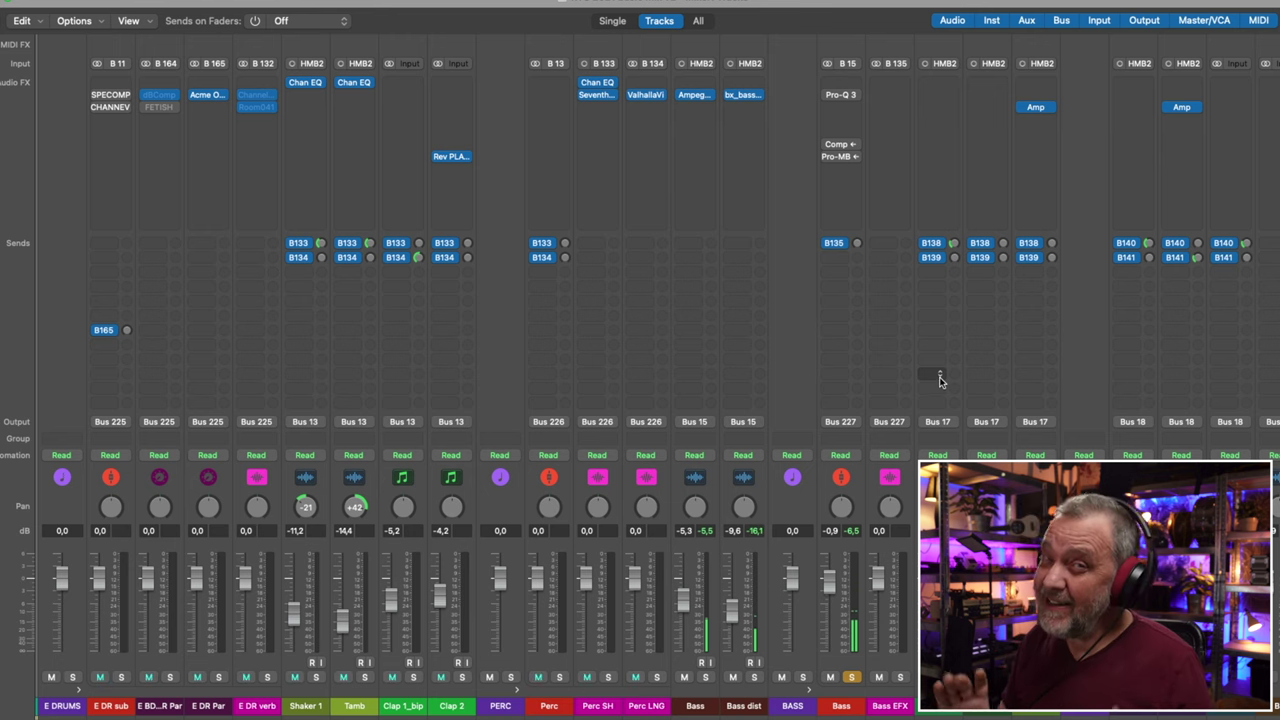
{"action": "left_click", "coordinate": [842, 95]}
{"action": "left_click_drag", "start_coordinate": [840, 94], "coordinate": [985, 40]}
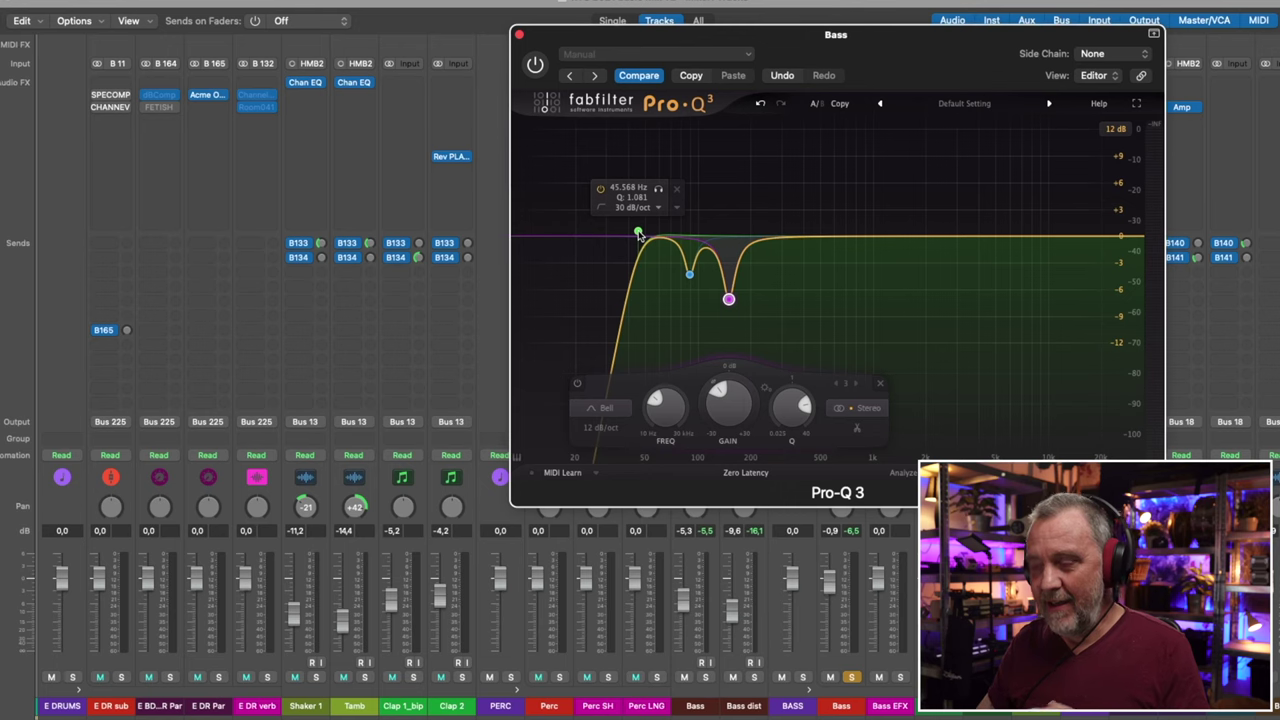
- Cut narrow Pro-Q 3 notches near 90 Hz and 150 Hz on Bass and audition them
{"action": "left_click_drag", "start_coordinate": [674, 240], "coordinate": [688, 272]}
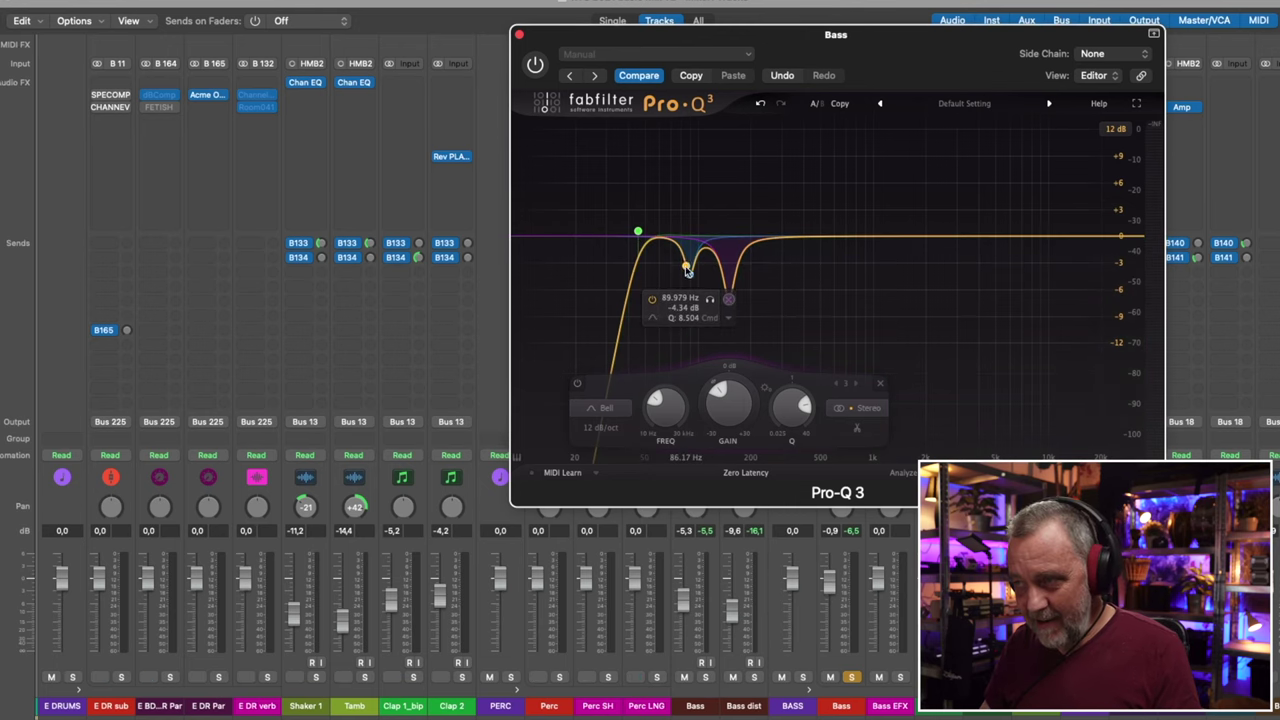
{"action": "left_click", "coordinate": [727, 300]}
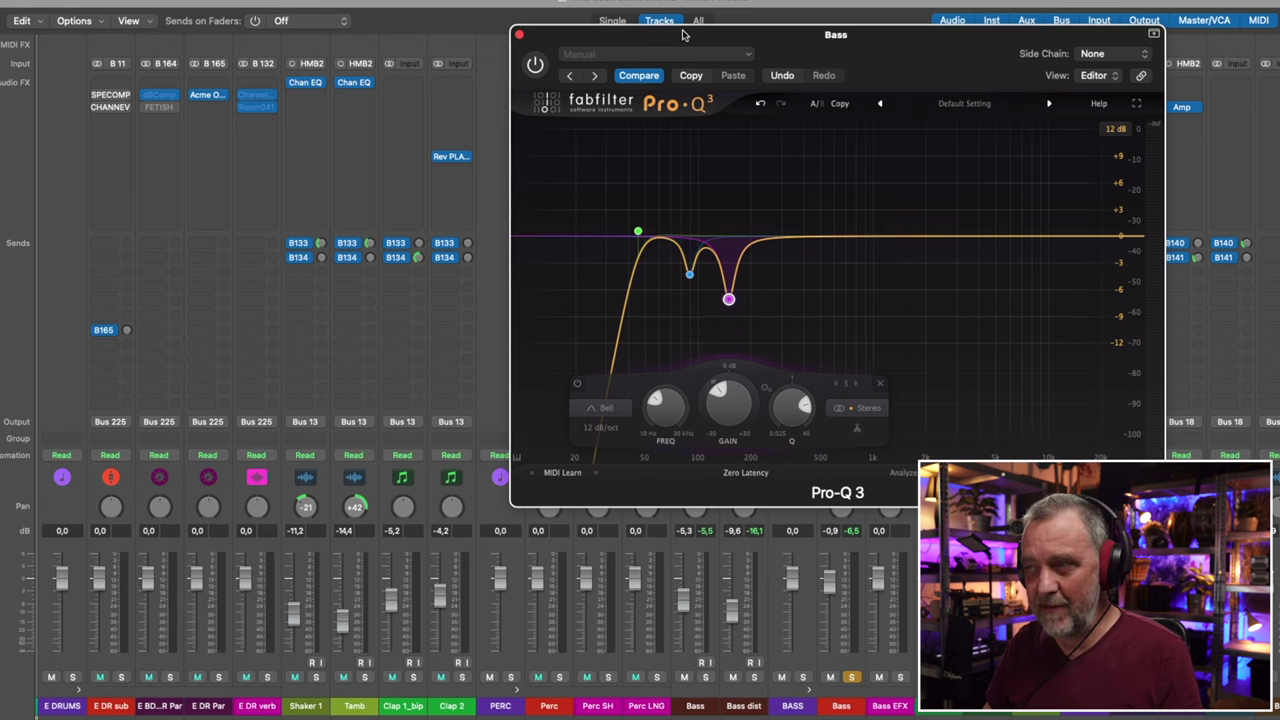
{"action": "left_click_drag", "start_coordinate": [683, 35], "coordinate": [726, 43]}
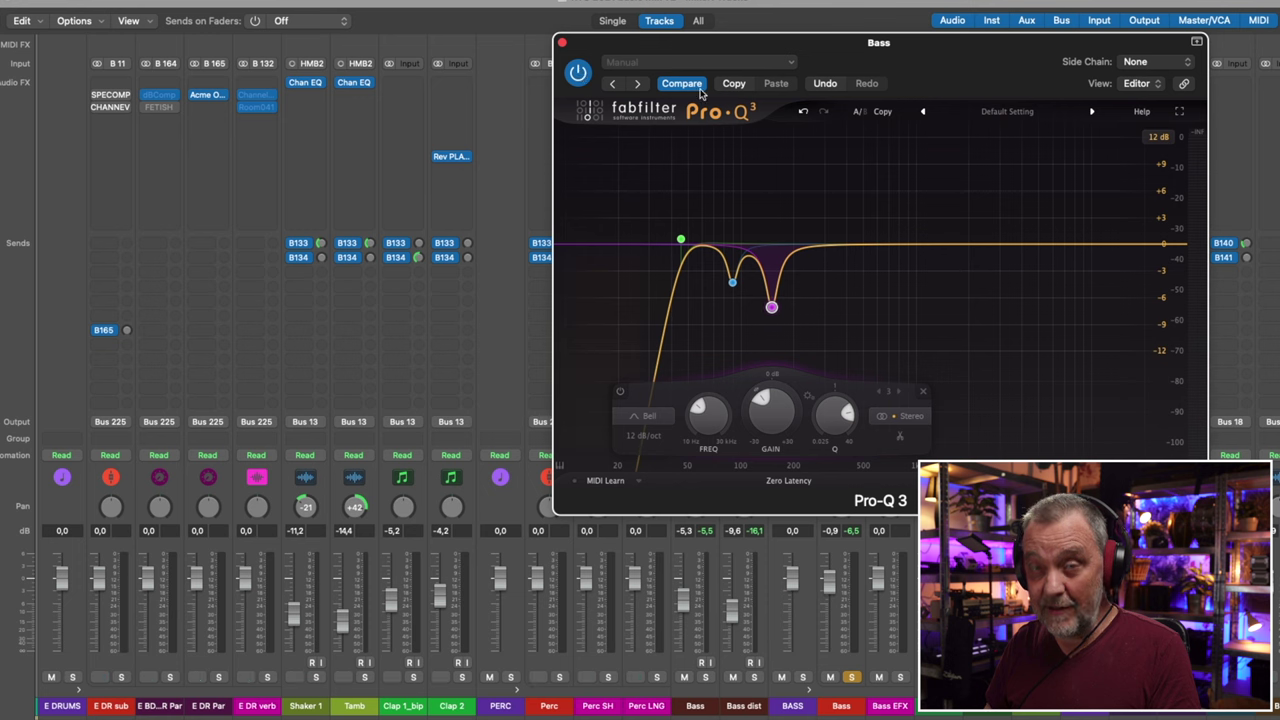
{"action": "key", "text": "space"}
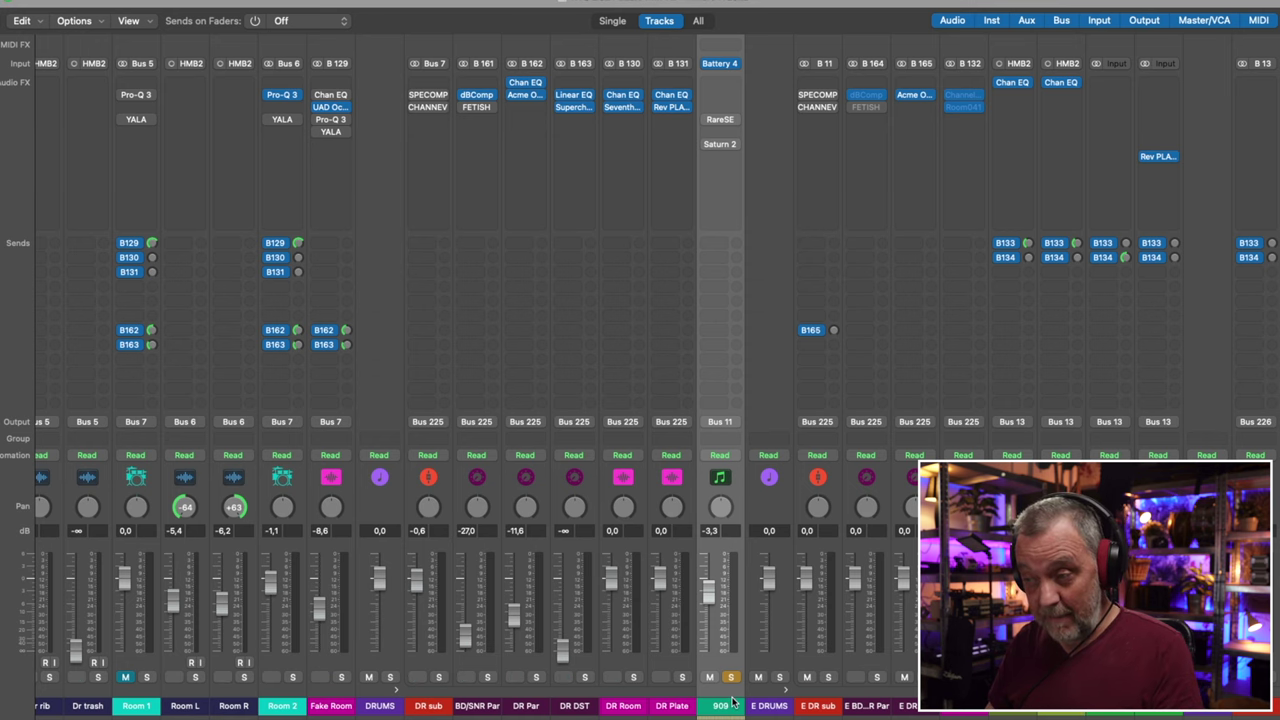
- Bring up the Saturn 2 Kick warm 1 saturation on the 909 channel
{"action": "scroll", "coordinate": [733, 703], "scroll_direction": "right", "scroll_amount": 6}
{"action": "scroll", "coordinate": [508, 510], "scroll_direction": "left", "scroll_amount": 3}
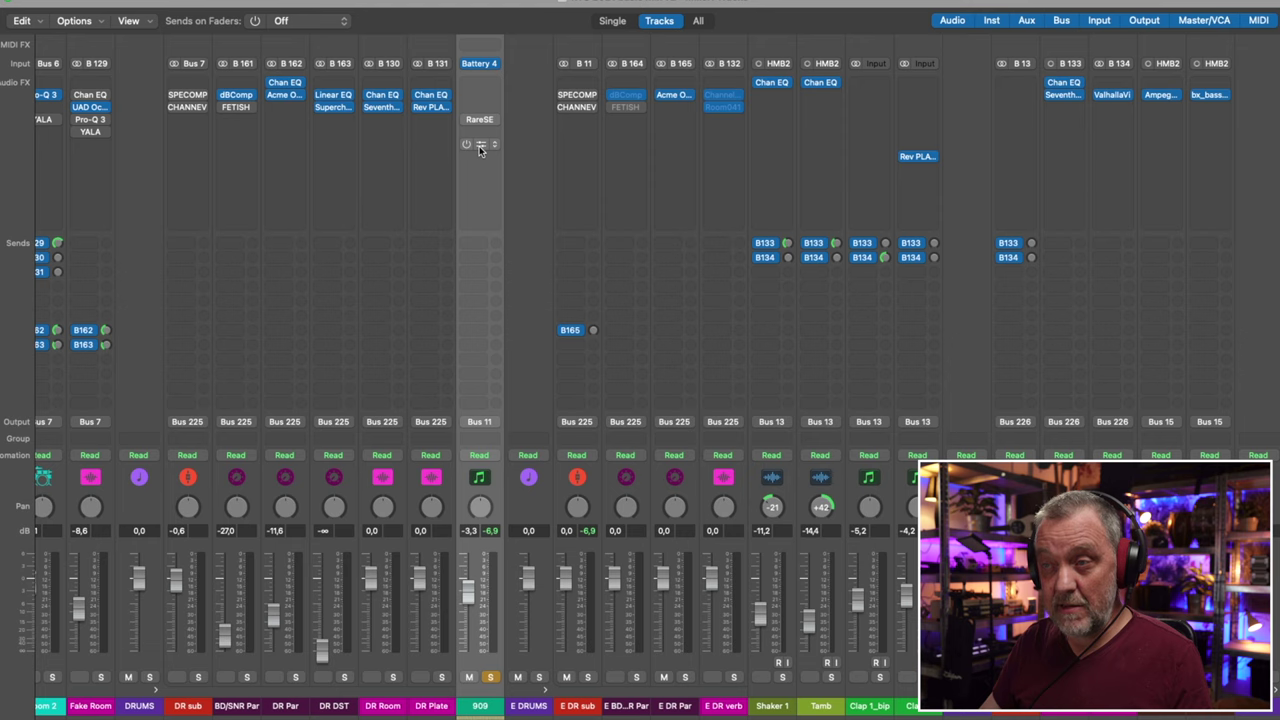
{"action": "left_click", "coordinate": [480, 148]}
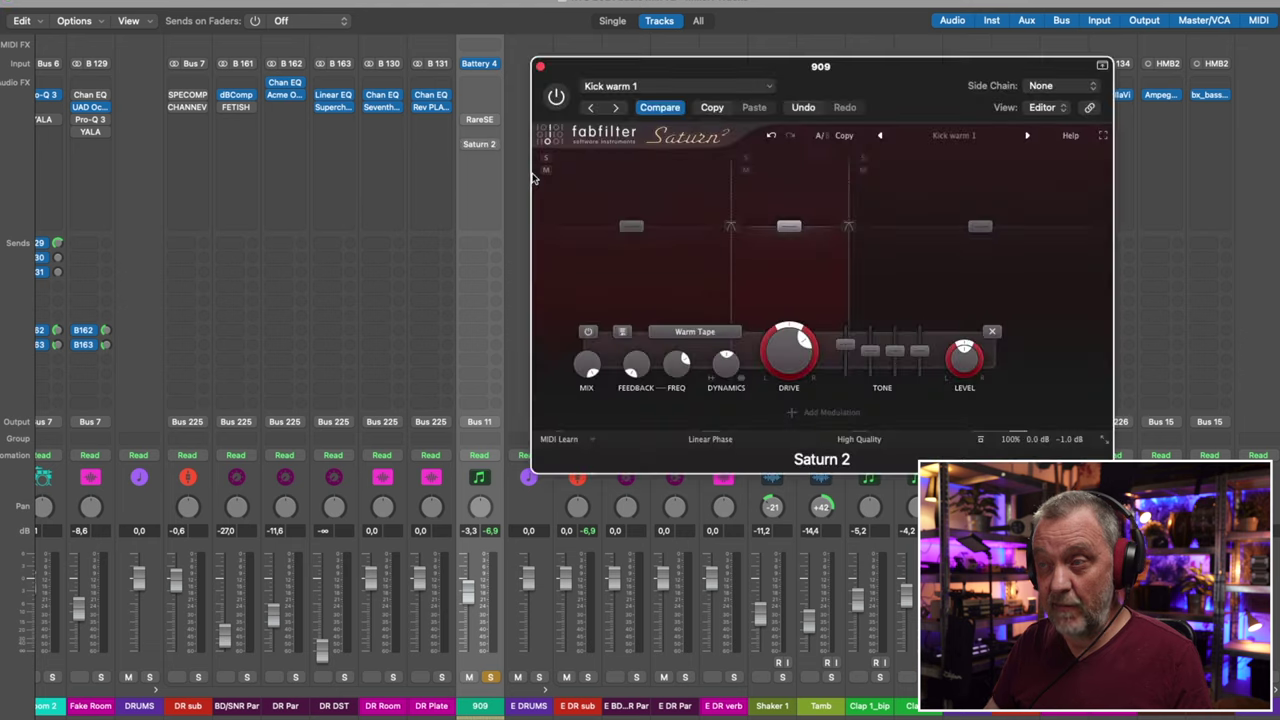
{"action": "left_click_drag", "start_coordinate": [663, 69], "coordinate": [785, 66]}
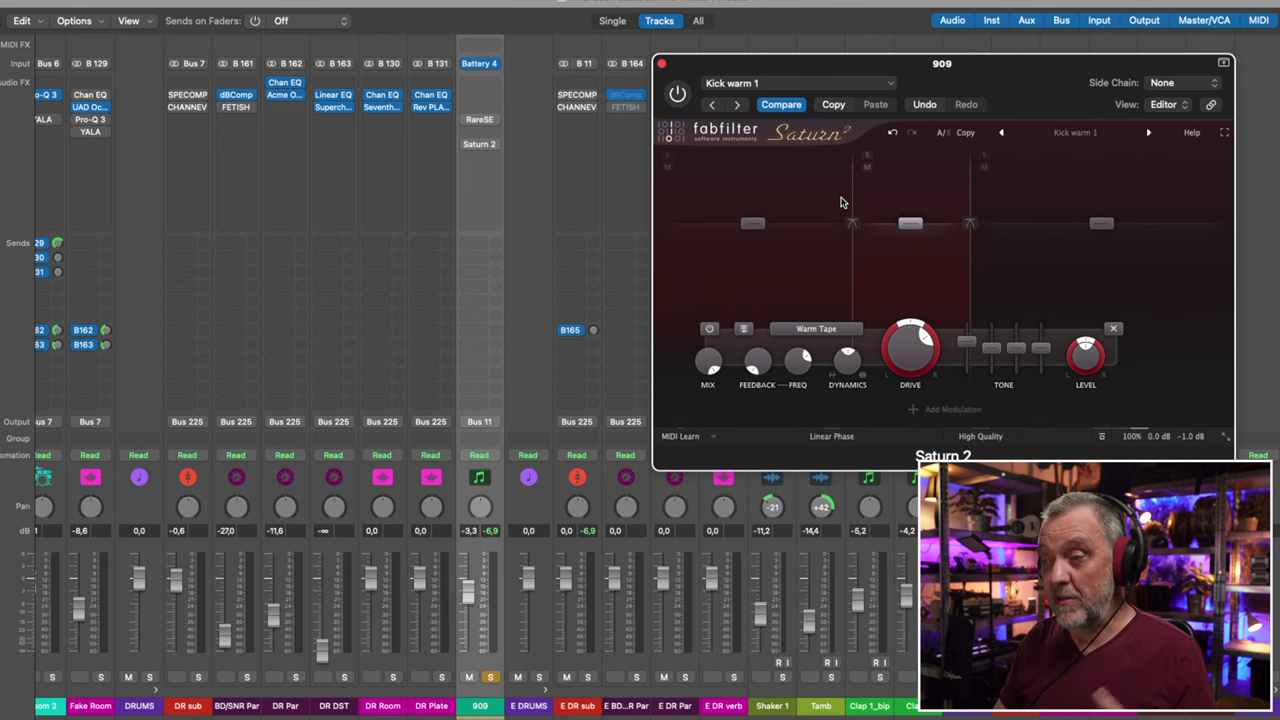
- Switch the 909 Saturn 2 saturation on, bypass it to compare, and re-enable it
{"action": "mouse_move", "coordinate": [733, 222]}
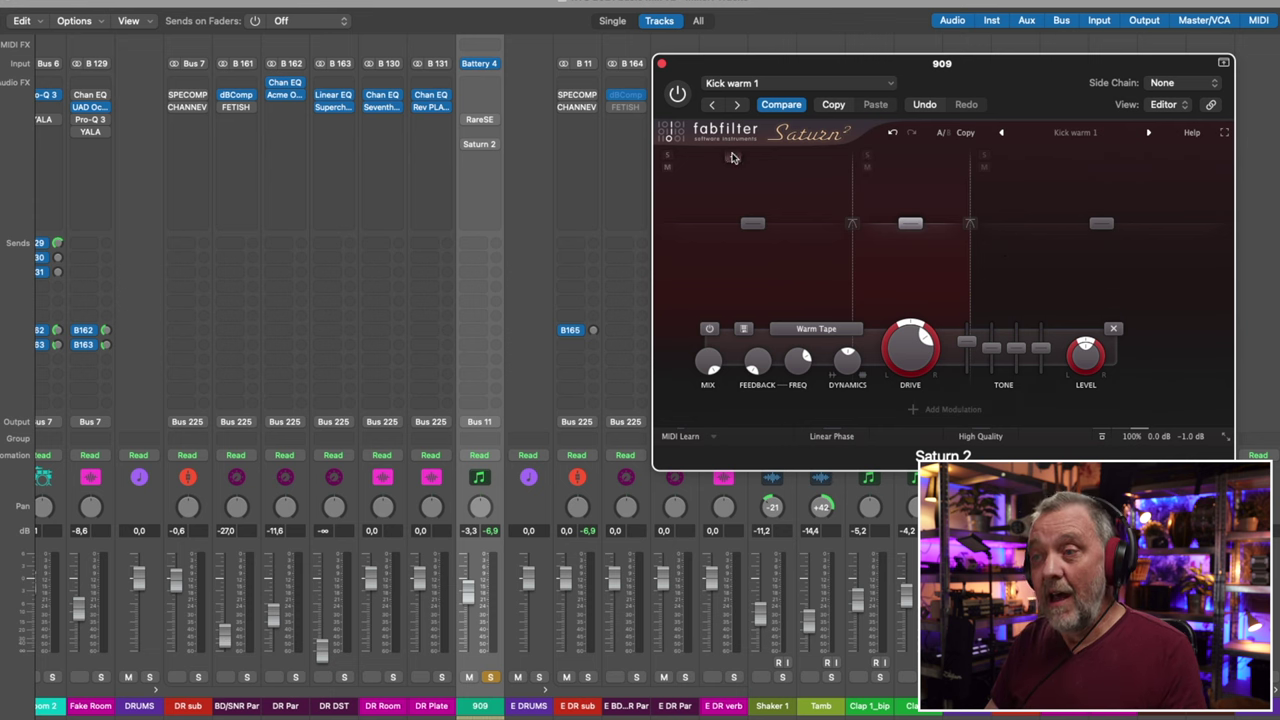
{"action": "left_click", "coordinate": [677, 95]}
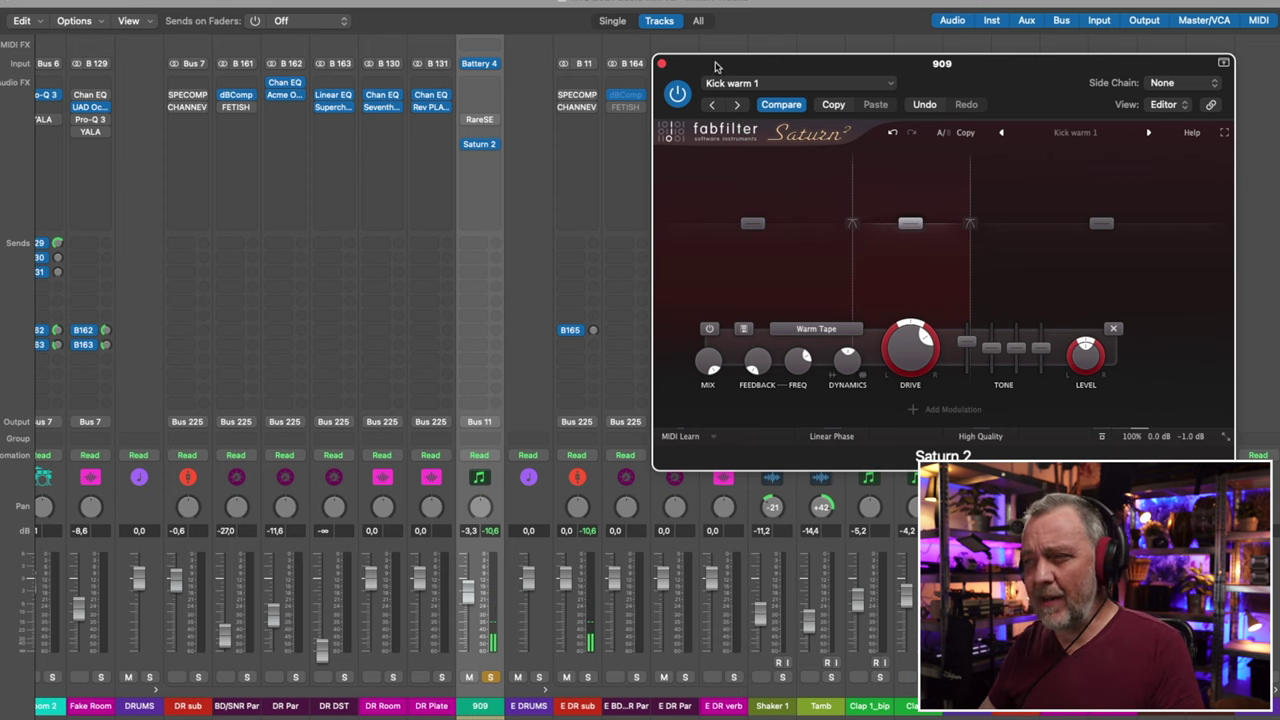
{"action": "left_click", "coordinate": [679, 89]}
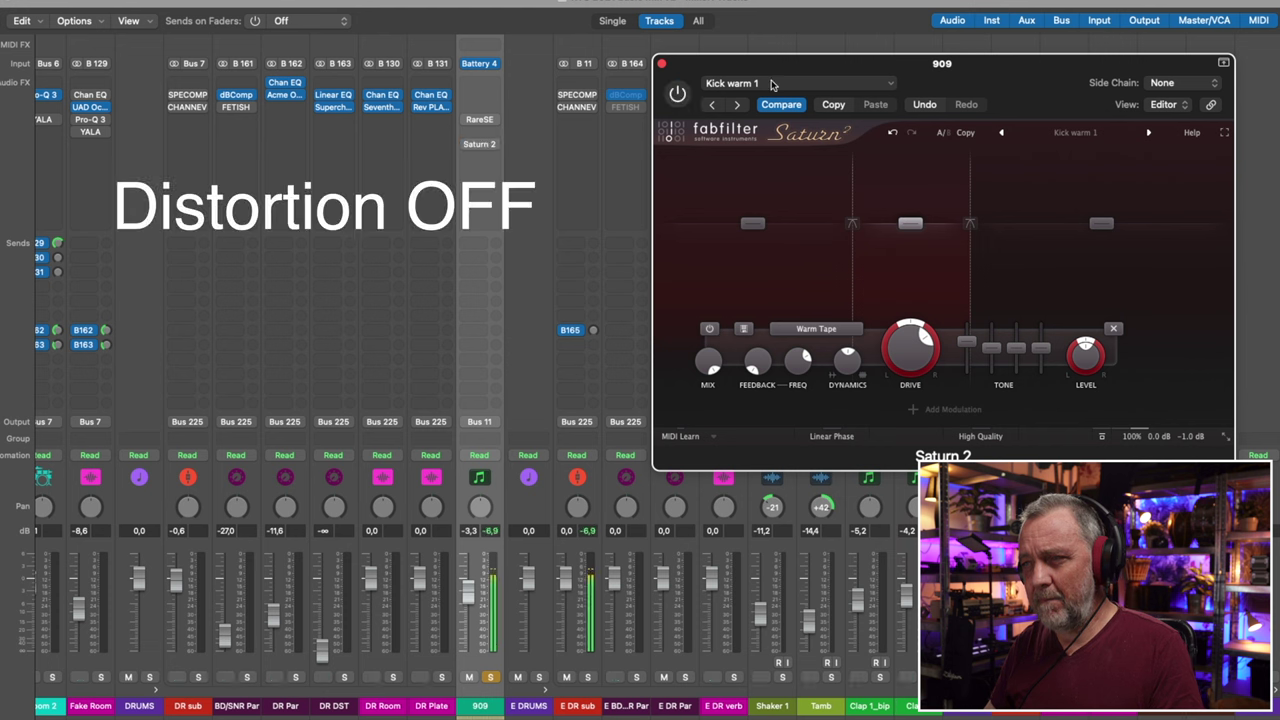
{"action": "left_click", "coordinate": [679, 94]}
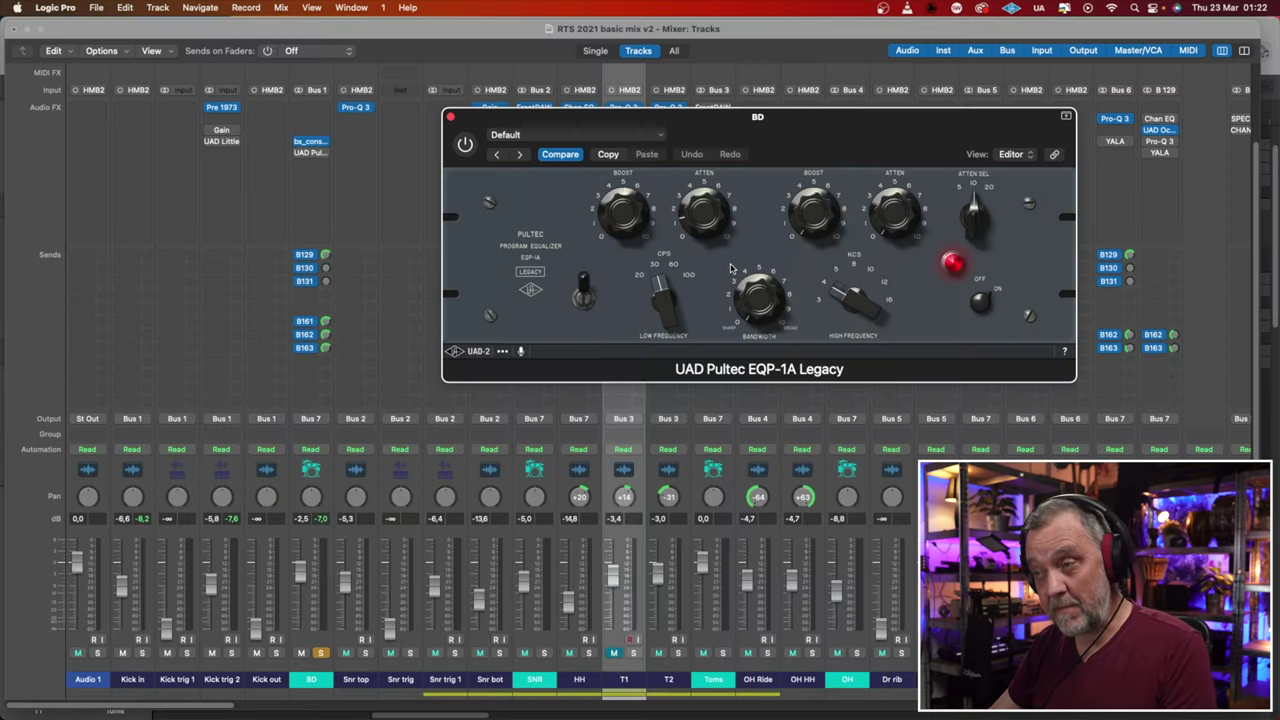
- Play the drums to hear the Pultec EQP-1A on the BD channel
{"action": "key", "text": "space"}
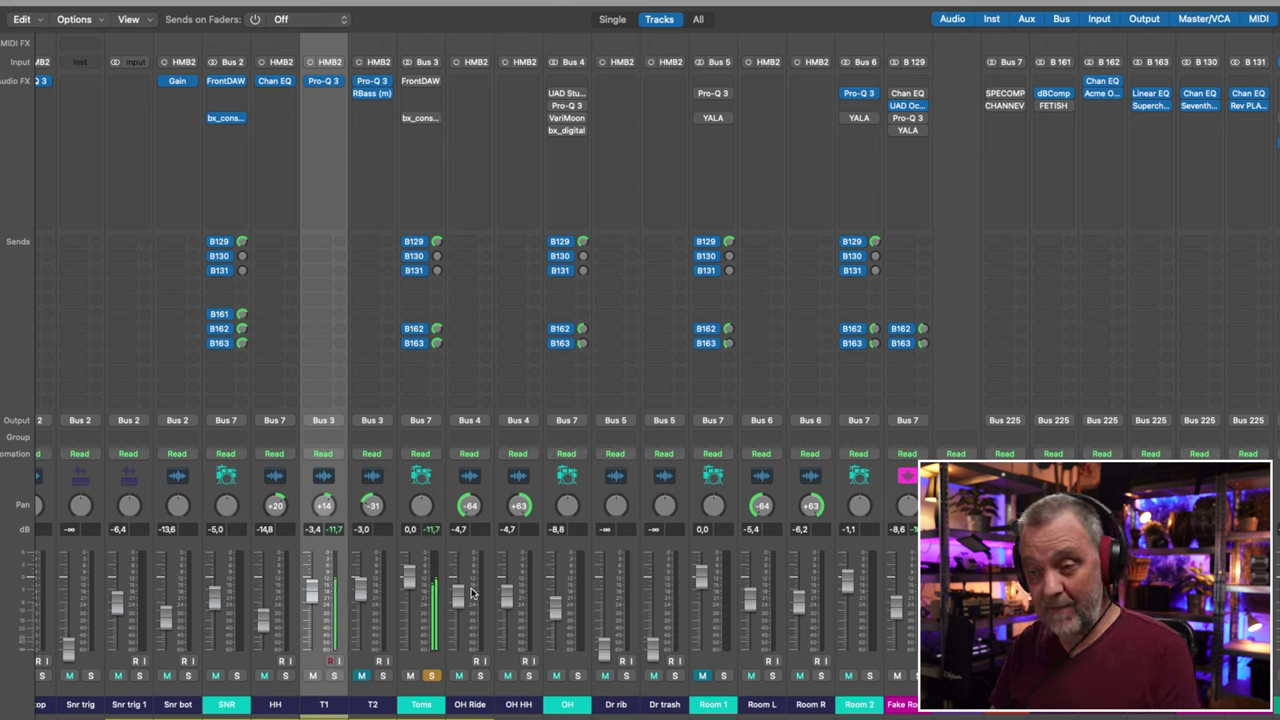
- Review the Pro-Q 3 tom cuts on T1 and T2, auditioning T2 during playback
{"action": "left_click", "coordinate": [325, 88]}
{"action": "left_click", "coordinate": [320, 77]}
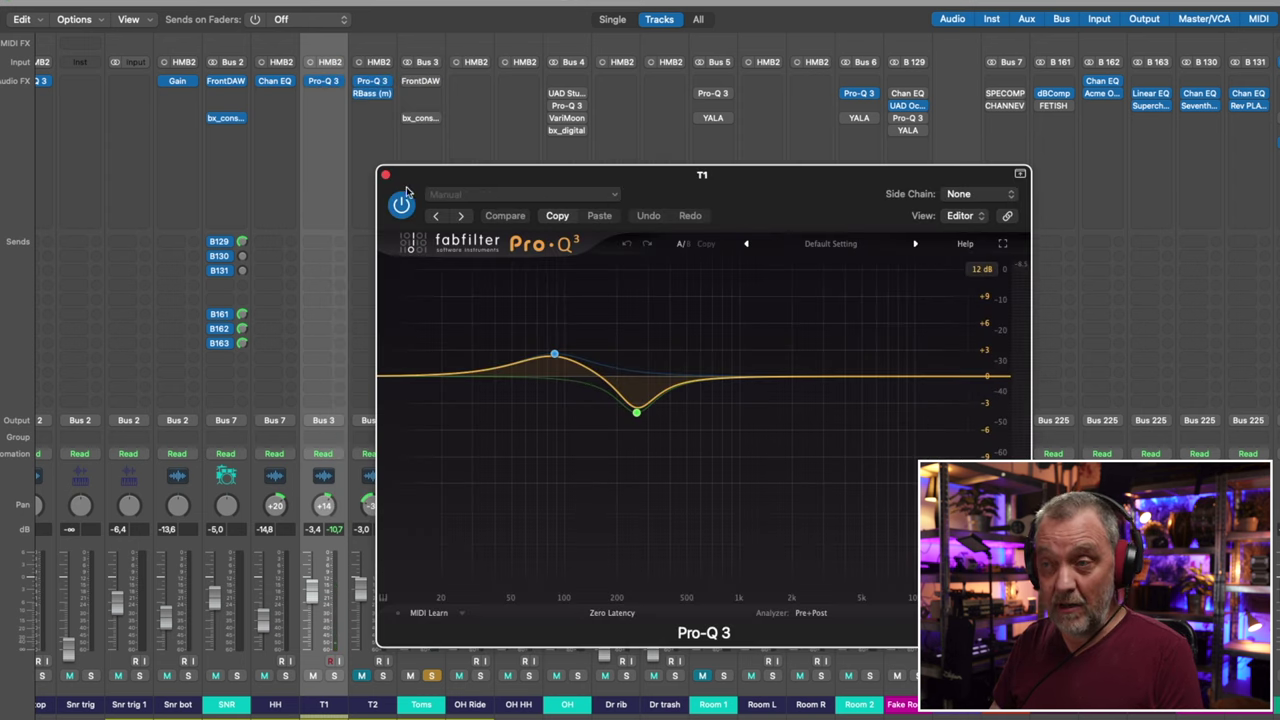
{"action": "left_click", "coordinate": [386, 175]}
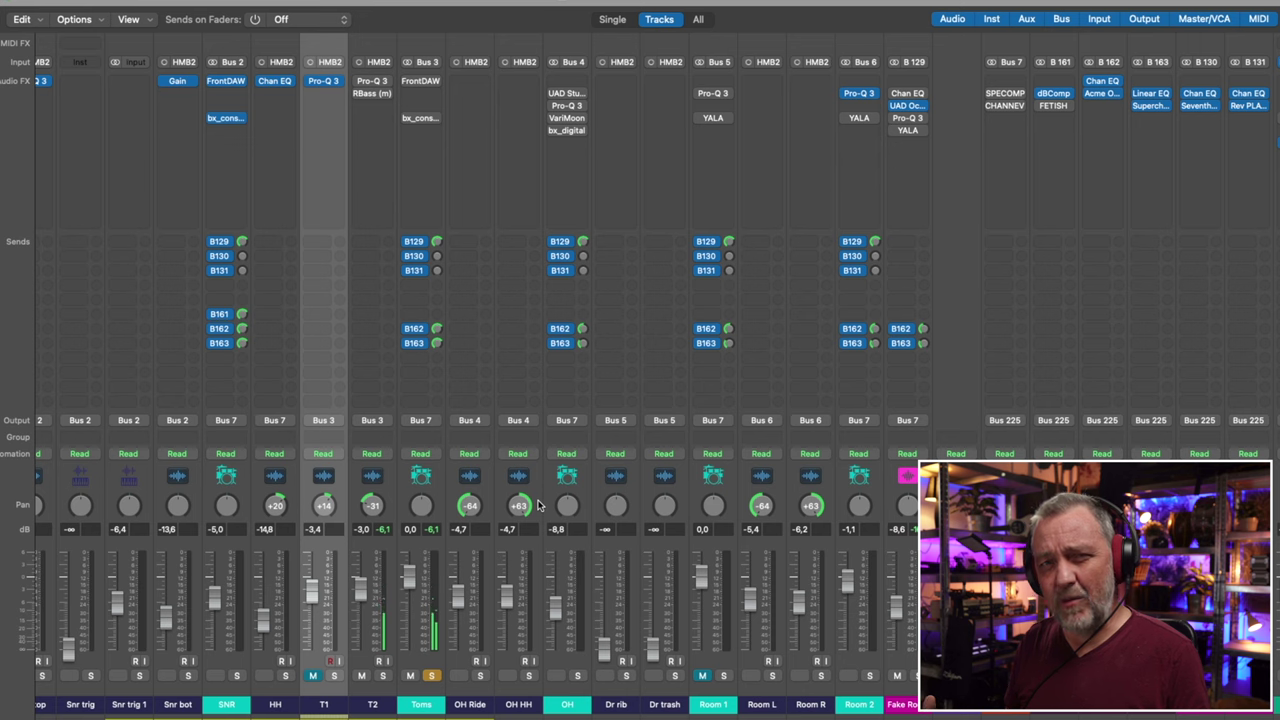
{"action": "left_click", "coordinate": [371, 81]}
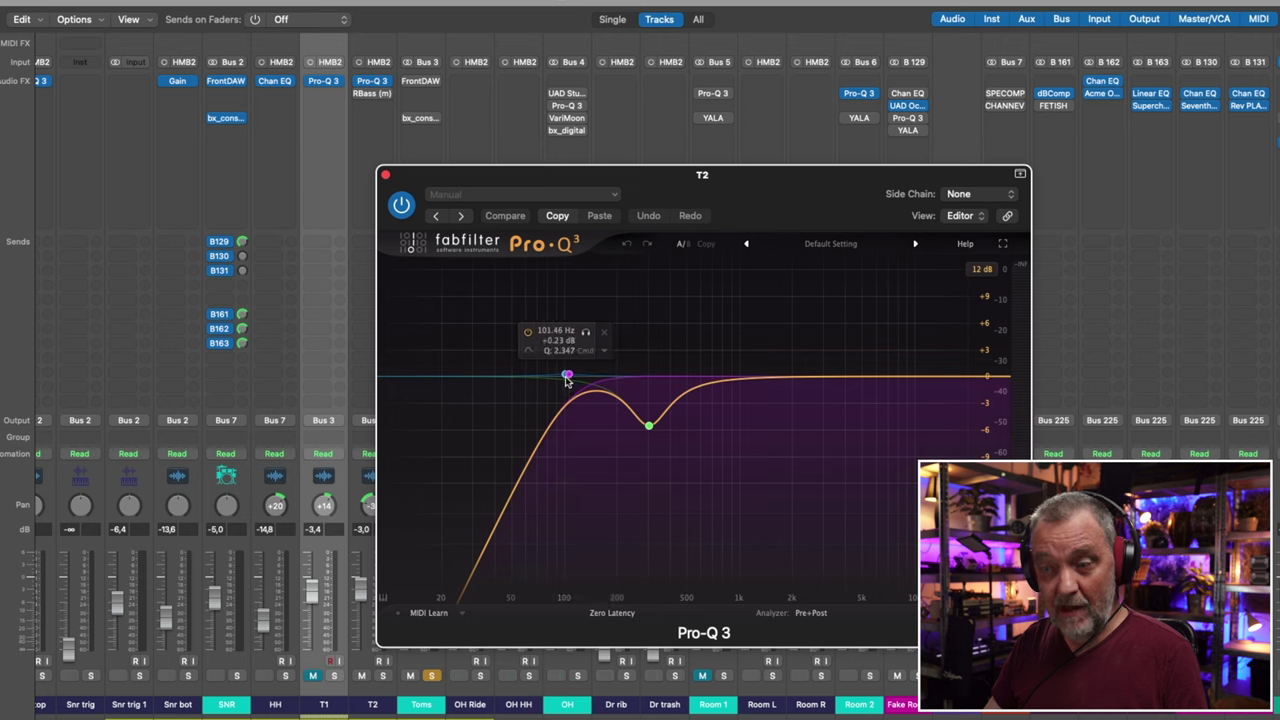
{"action": "key", "text": "space"}
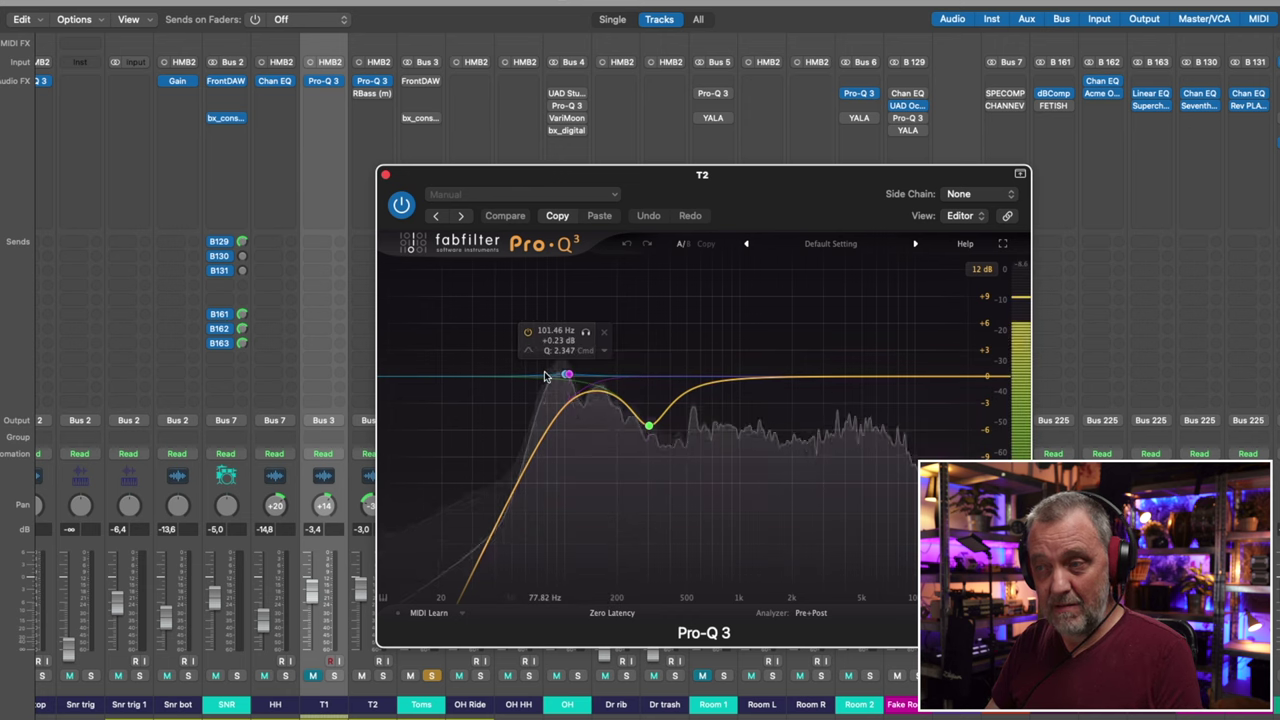
{"action": "key", "text": "space"}
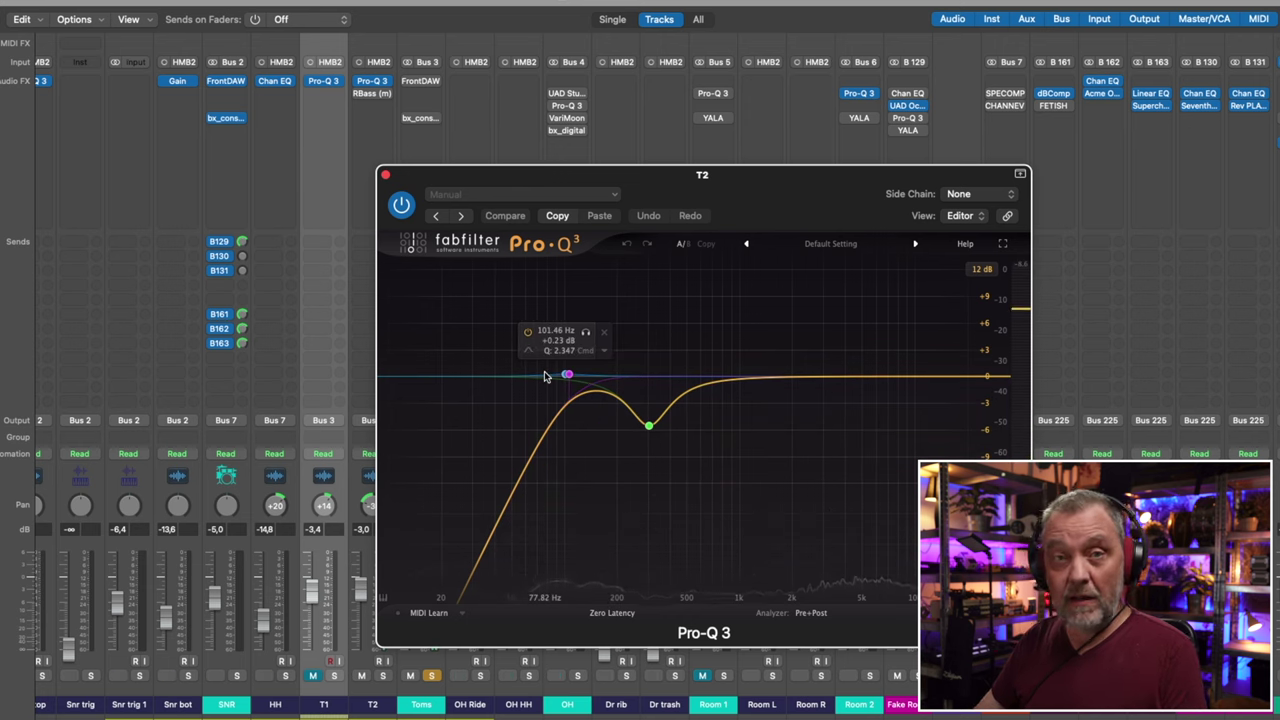
- Close T2's EQ and show its RBass plugin (86 Hz, -1.6 intensity, 0.0 gain)
{"action": "left_click", "coordinate": [386, 176]}
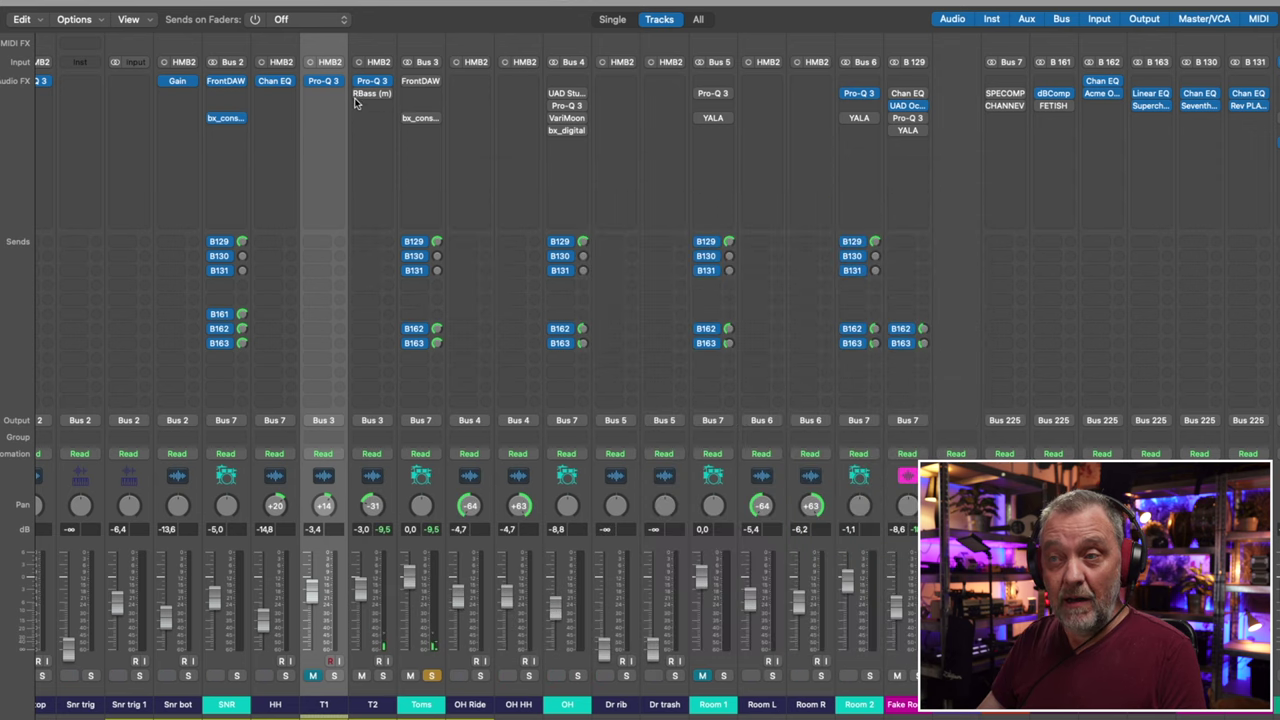
{"action": "left_click", "coordinate": [372, 97]}
{"action": "left_click_drag", "start_coordinate": [487, 180], "coordinate": [765, 145]}
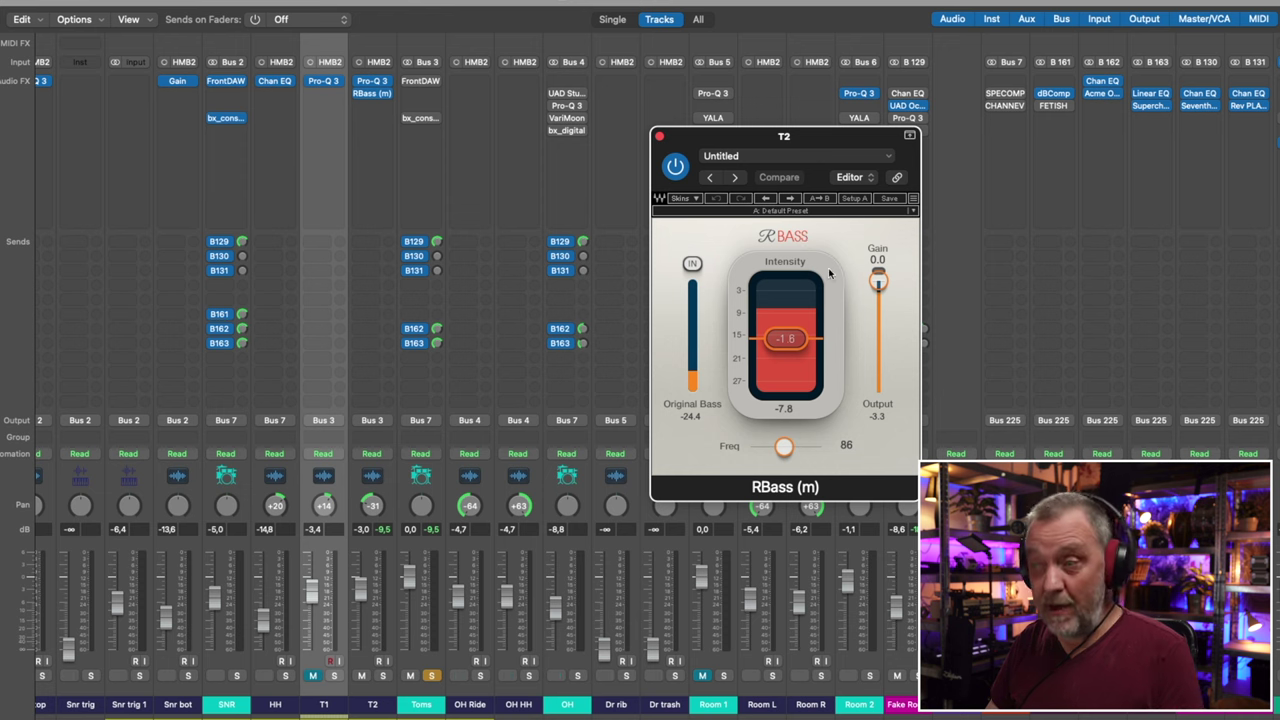